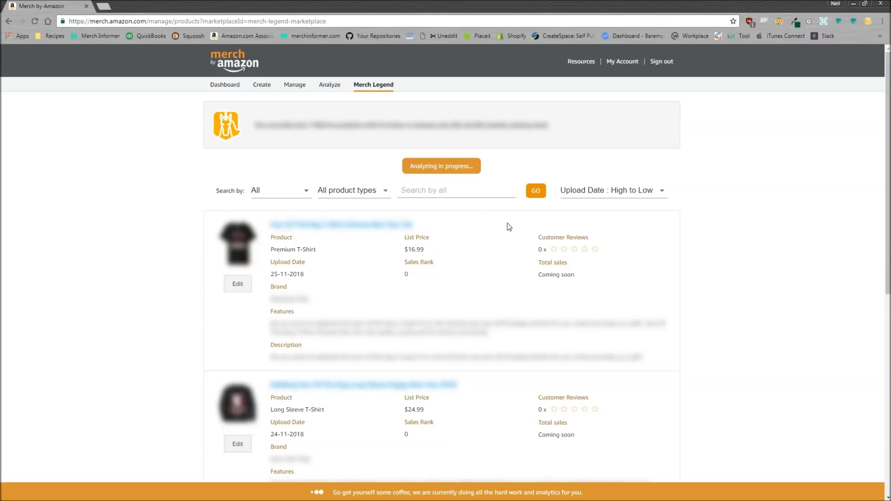
# Search the analyzed products for 'dog' and scroll through the matches
pyautogui.click(422, 182)
pyautogui.click(434, 193)
pyautogui.write('dog')
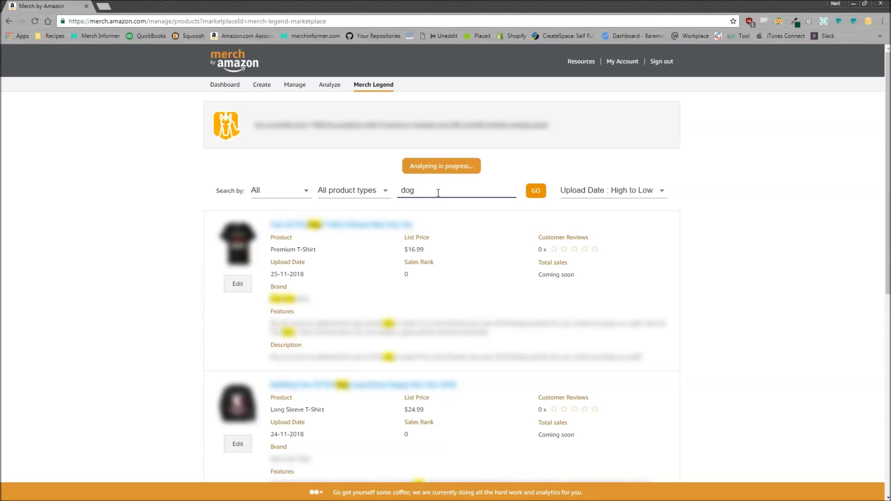
pyautogui.scroll(-2, 357, 260)
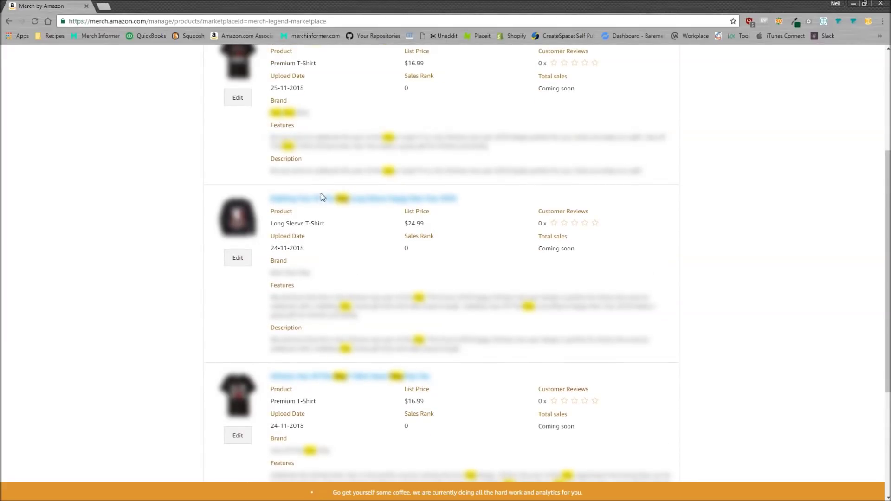
pyautogui.scroll(2, 352, 227)
pyautogui.scroll(2, 388, 213)
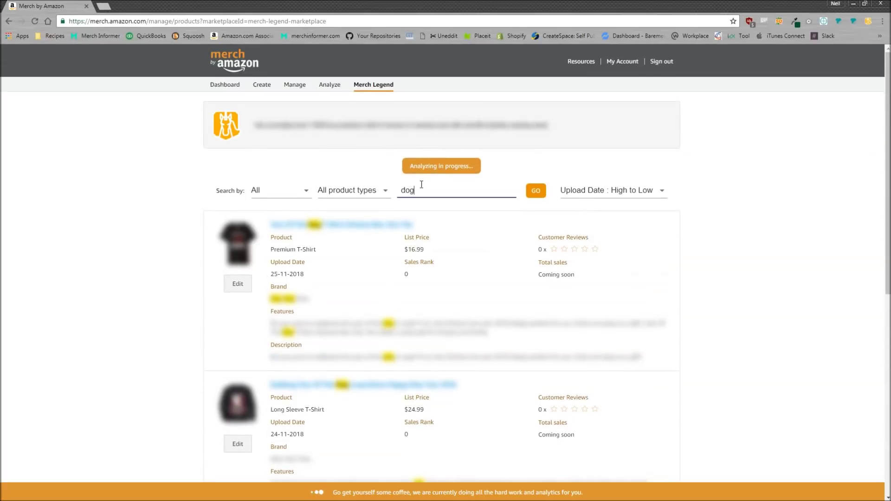
# Replace the search term with 'cat', then with 'america'
pyautogui.moveTo(422, 190); pyautogui.dragTo(395, 193)
pyautogui.write('cat')
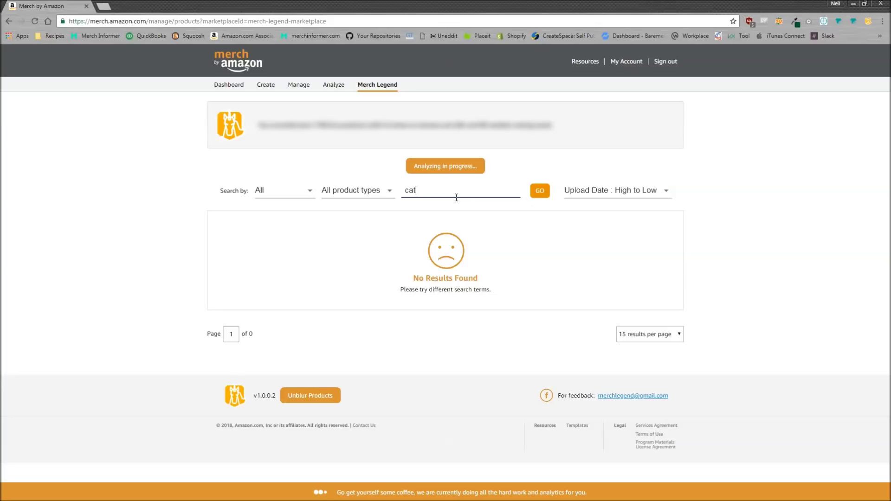
pyautogui.doubleClick(439, 194)
pyautogui.write('american')
pyautogui.press('BackSpace')
# Browse the 'america' results, then clear the search box so all products show
pyautogui.scroll(-5, 567, 234)
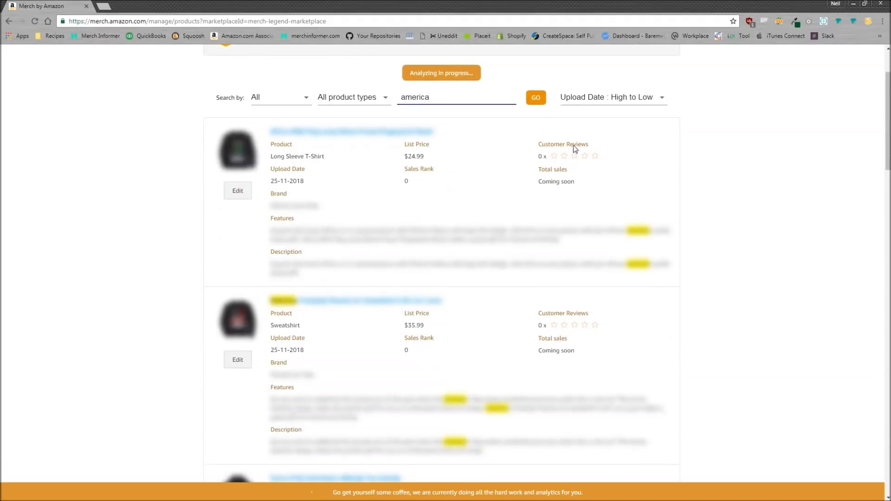
pyautogui.scroll(-3, 449, 340)
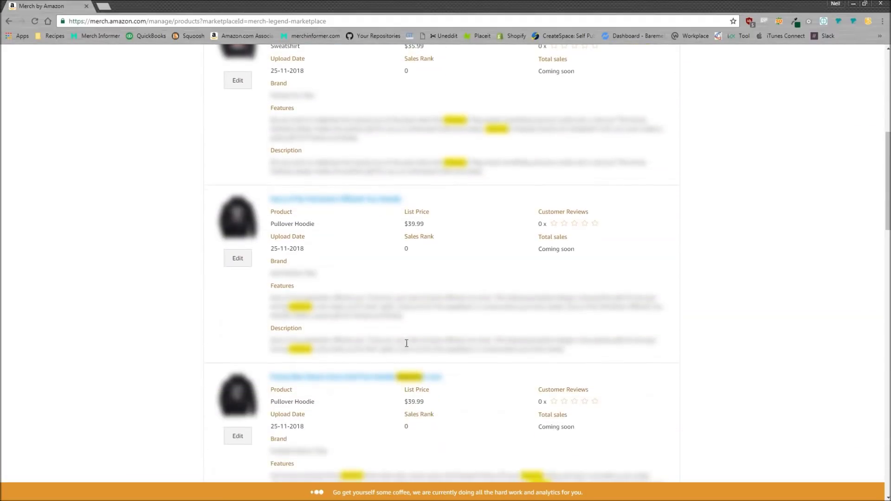
pyautogui.scroll(8, 435, 337)
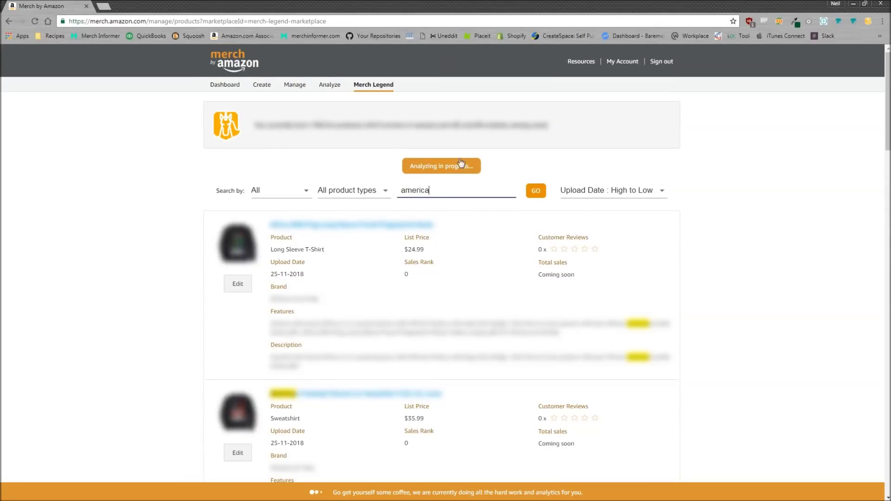
pyautogui.scroll(-7, 469, 336)
pyautogui.scroll(-2, 455, 390)
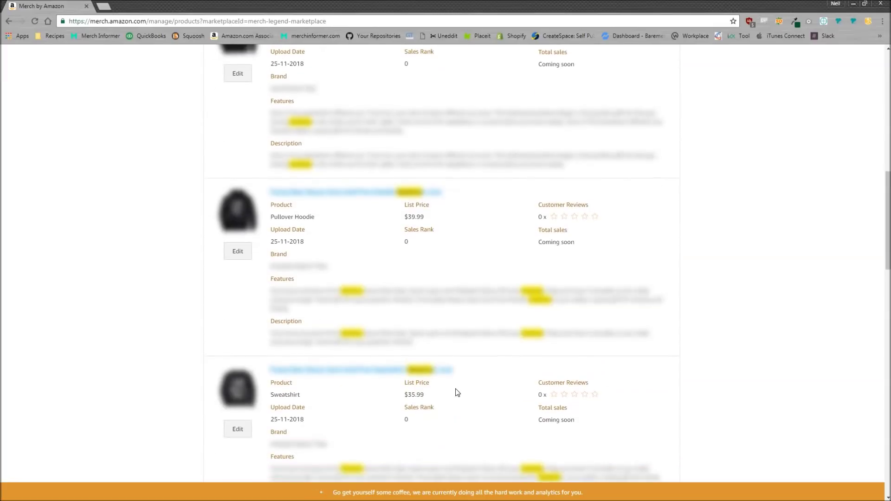
pyautogui.scroll(8, 461, 395)
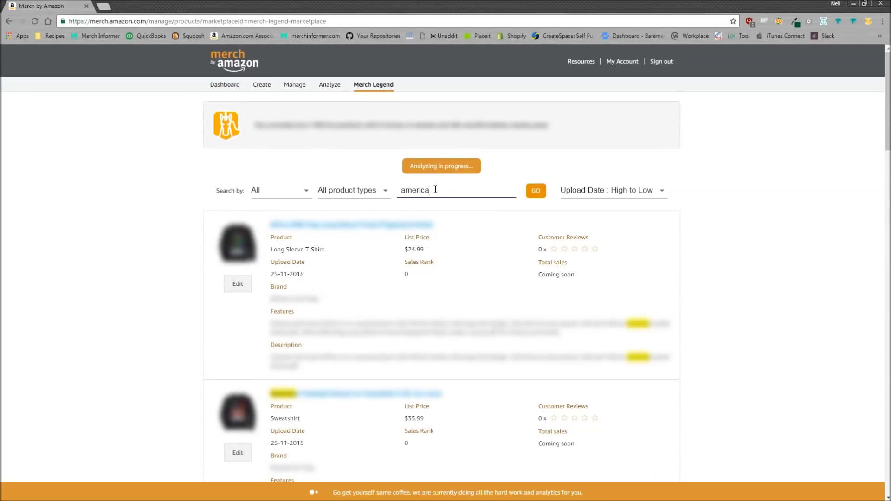
pyautogui.moveTo(434, 190); pyautogui.dragTo(402, 191)
pyautogui.press('BackSpace')
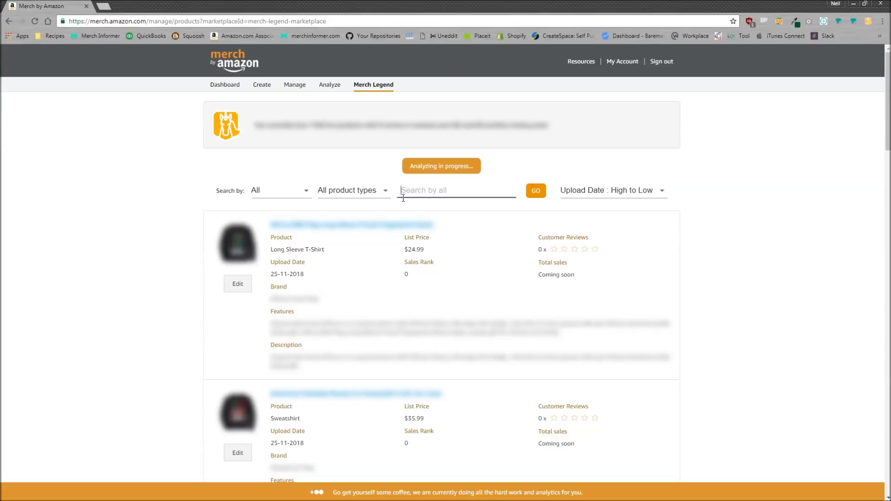
# Check the product-type filter and the Search by field options
pyautogui.click(369, 191)
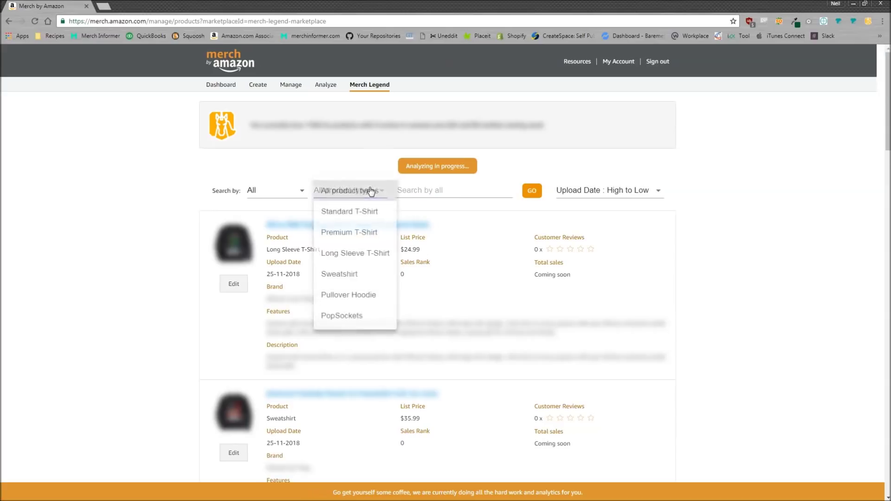
pyautogui.click(260, 191)
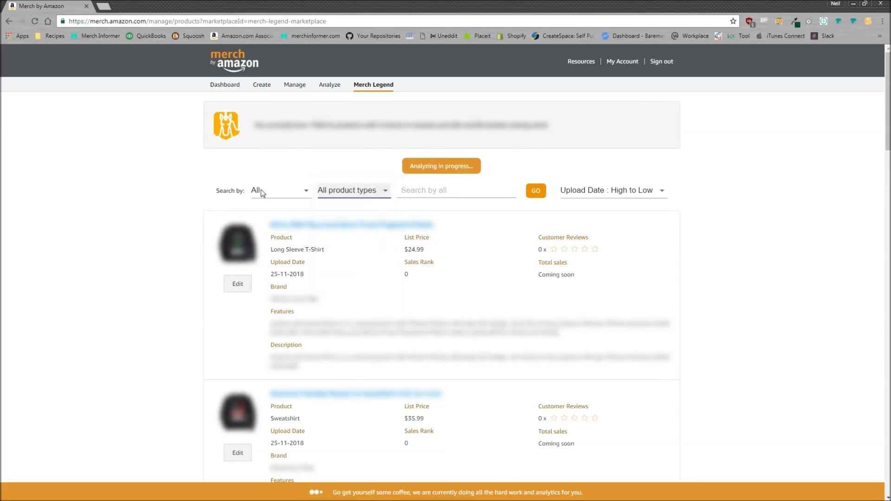
pyautogui.click(274, 191)
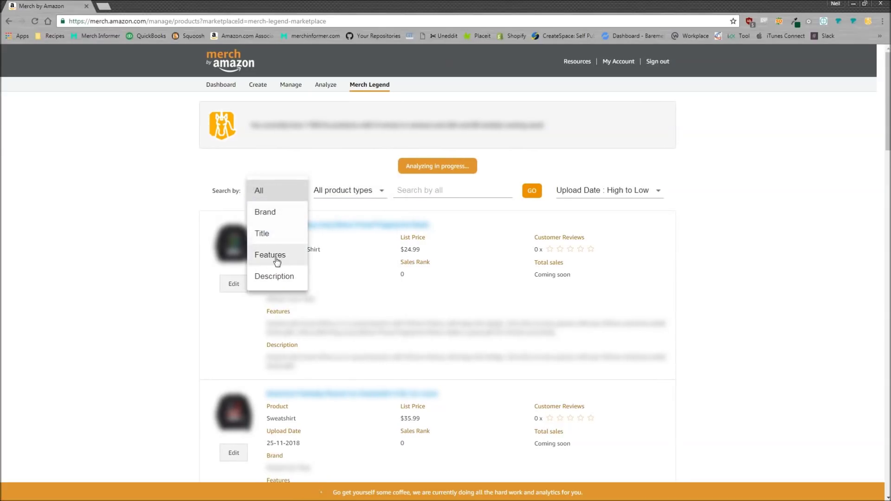
# Keep searching across all fields and sort the list by Review Count : Low to High
pyautogui.click(176, 247)
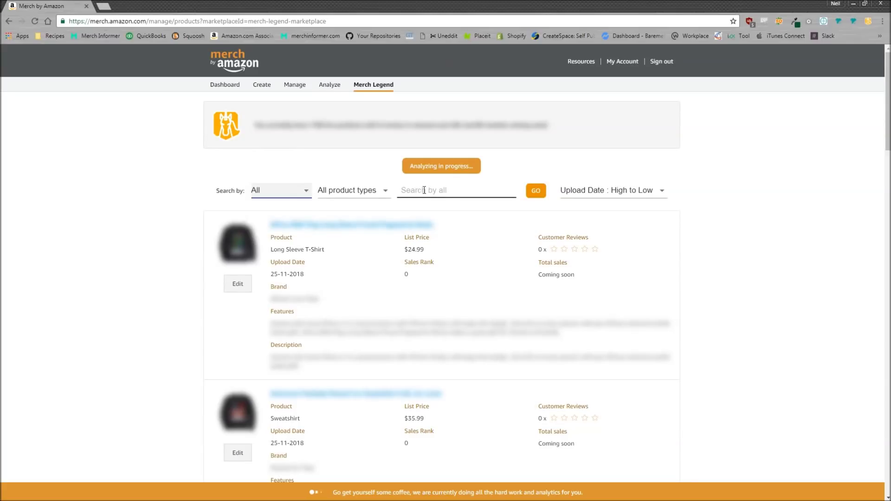
pyautogui.click(588, 191)
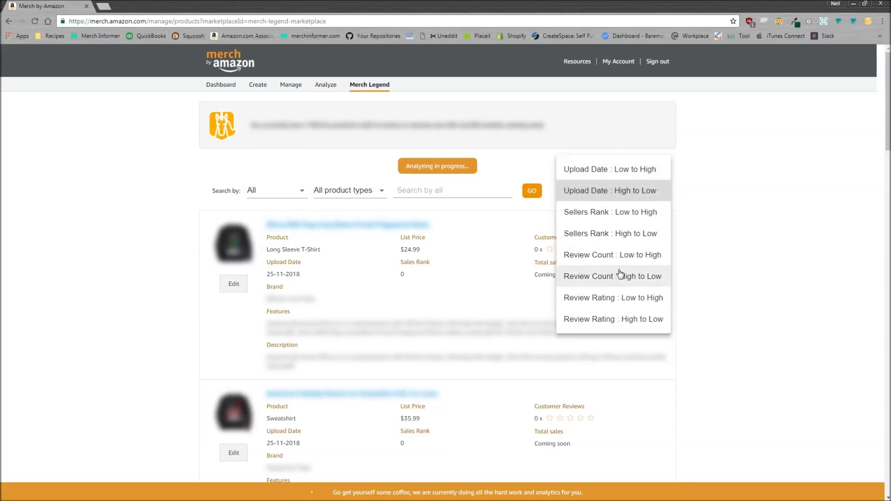
pyautogui.click(625, 191)
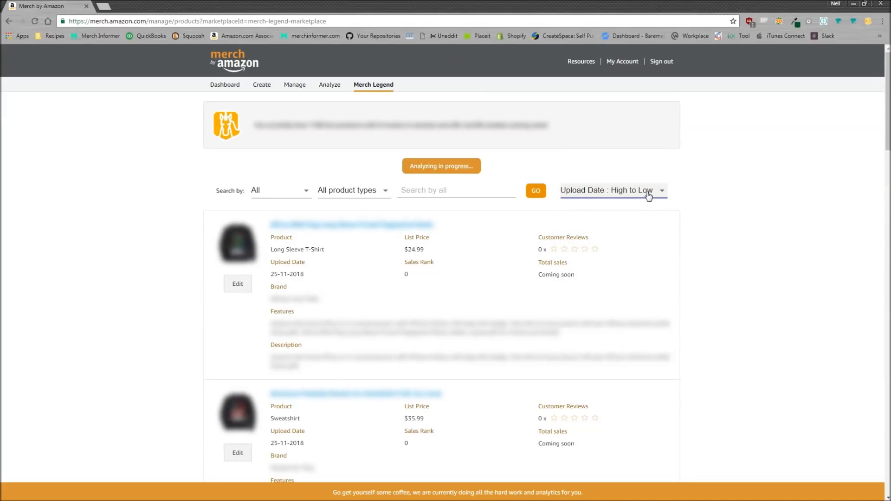
pyautogui.click(637, 193)
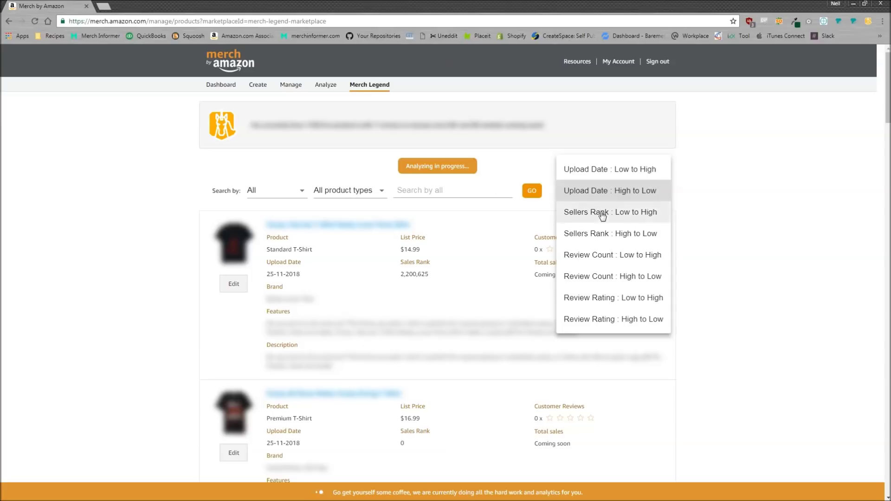
pyautogui.click(601, 256)
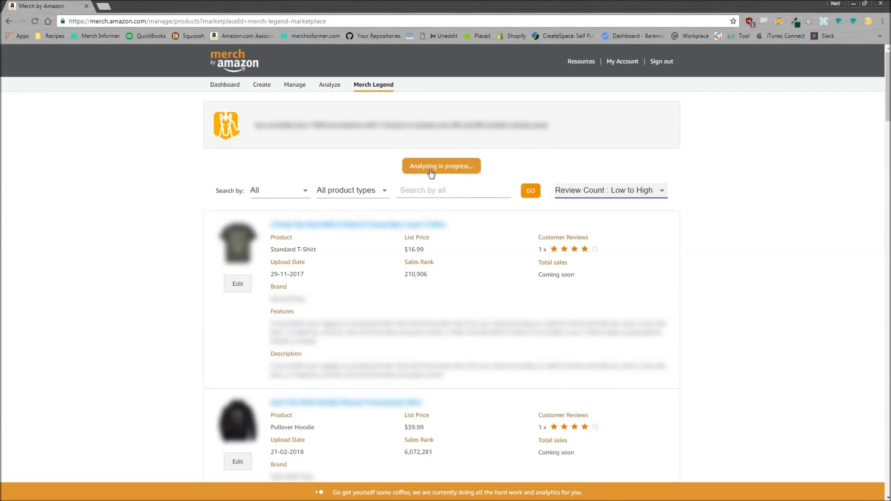
# Review the sort options while keeping Review Count : Low to High in place
pyautogui.click(596, 194)
pyautogui.click(721, 202)
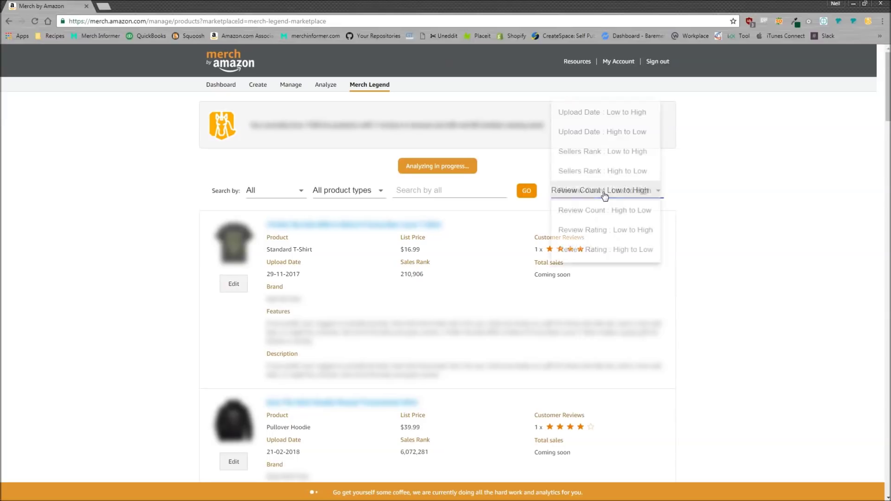
pyautogui.click(602, 191)
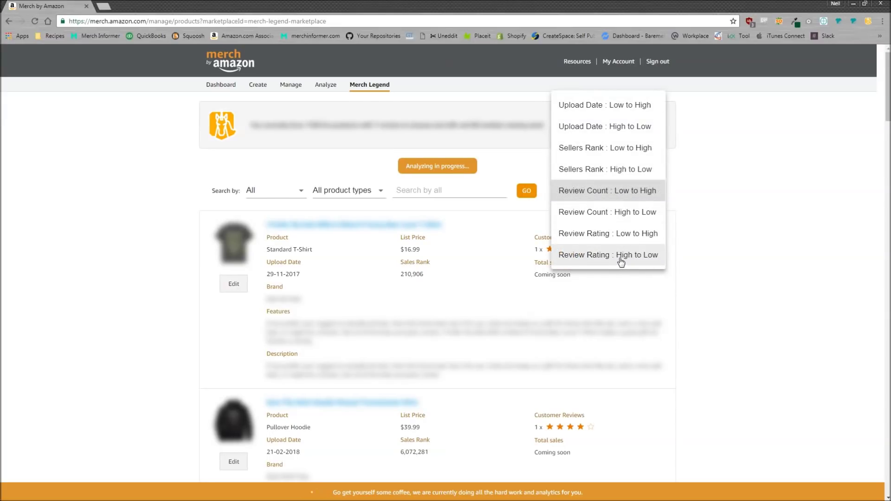
# Sort the analysed products by Review Rating : Low to High
pyautogui.click(624, 234)
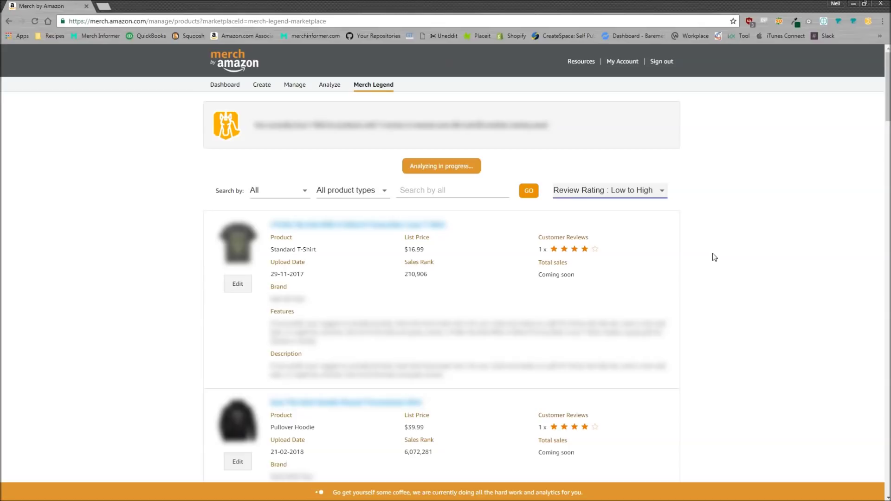
pyautogui.click(633, 190)
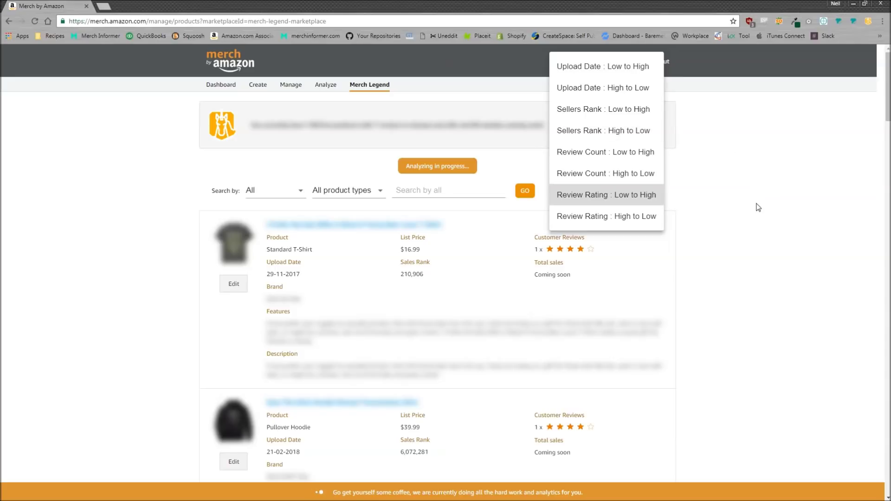
# Close the sort list without changing the Review Rating : Low to High order
pyautogui.click(758, 205)
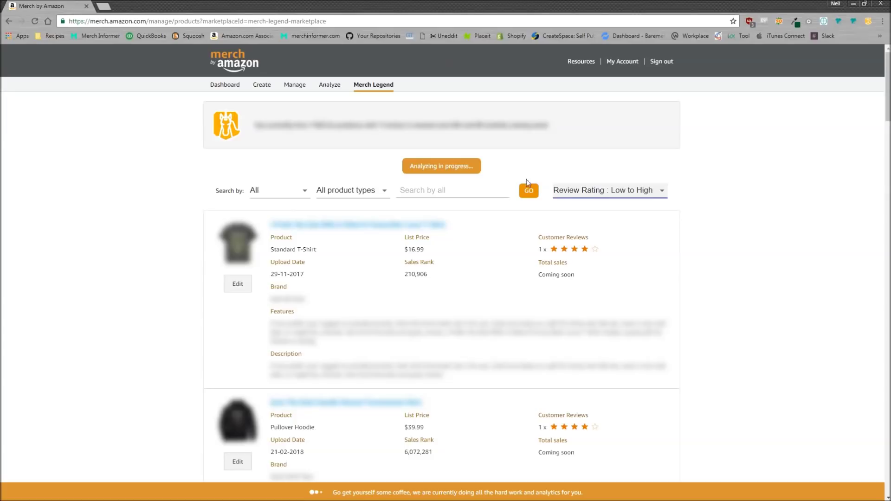
# Put the cursor in the 'Search by all' box, leaving the review-rating sort unchanged
pyautogui.click(409, 189)
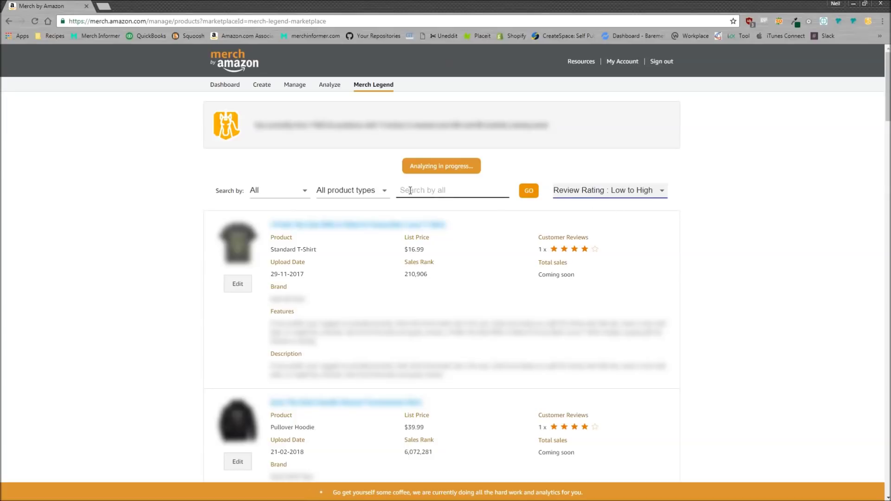